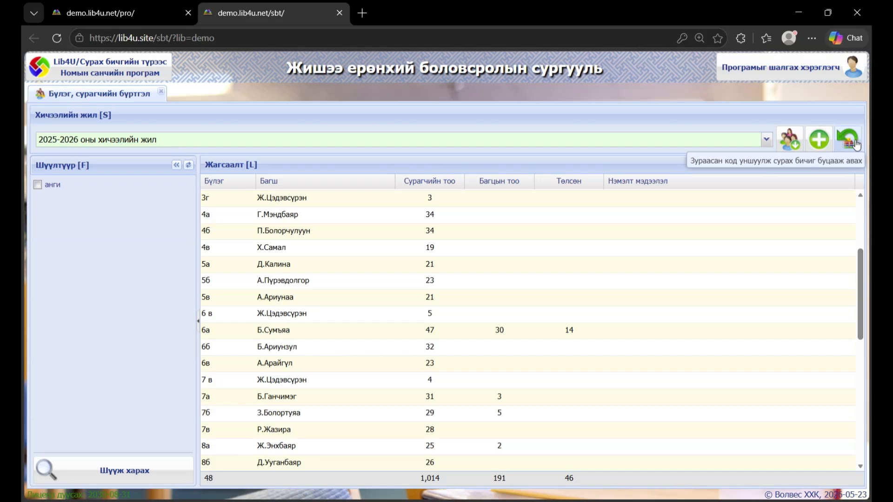
- Start a textbook return by barcode and look up the rented package containing book 111-79
left_click(857, 145)
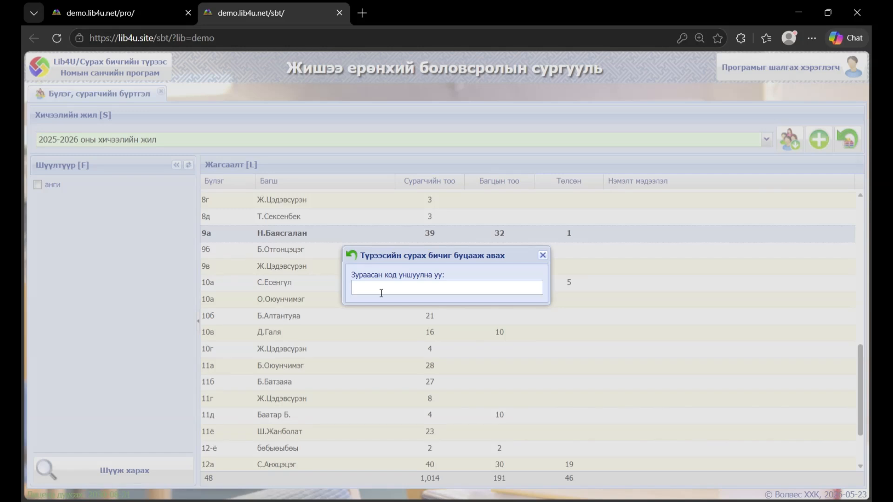
type("11111")
key("Return")
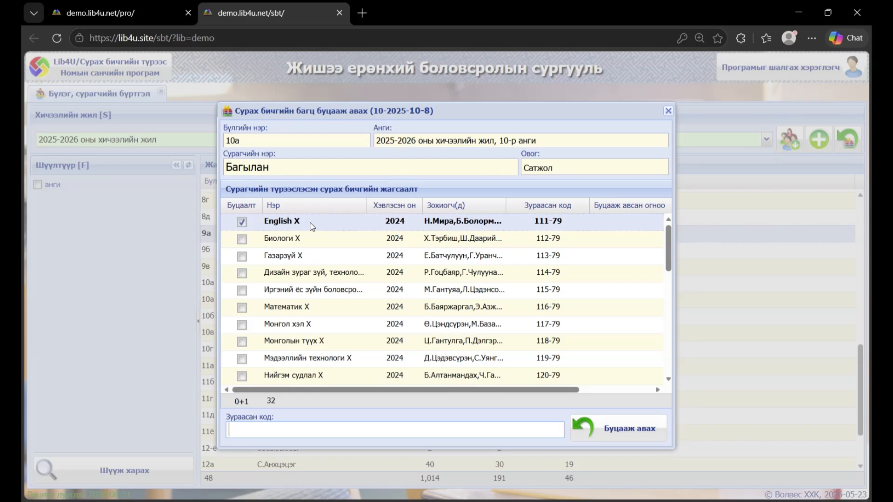
double_click(313, 224)
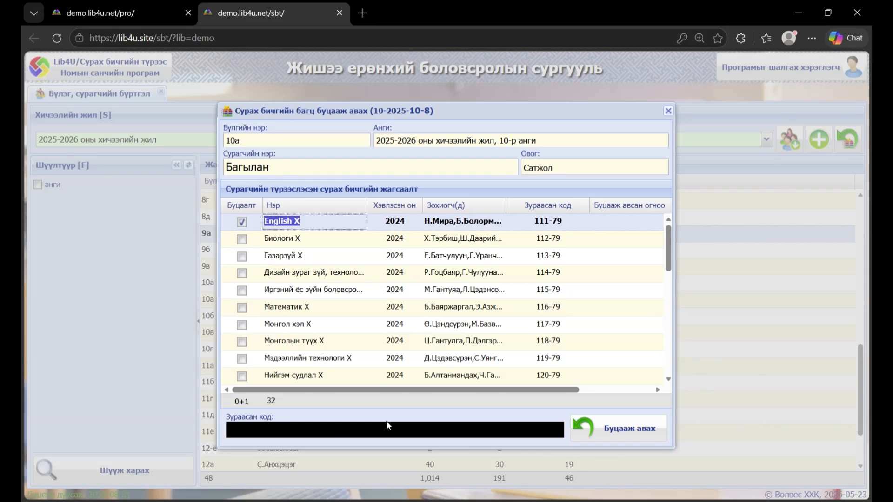
left_click(309, 437)
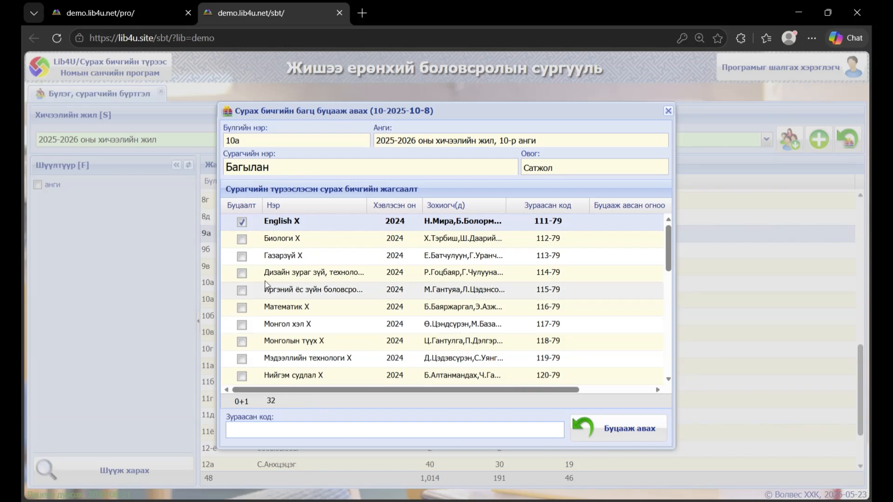
left_click(319, 256)
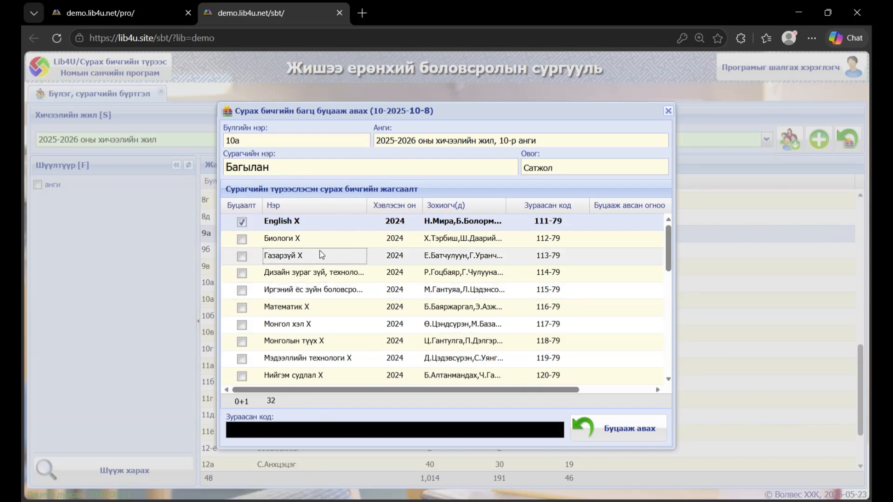
- Mark three more books in the package for return by entering their barcodes 112-79, 118-79 and 120-79
left_click(319, 436)
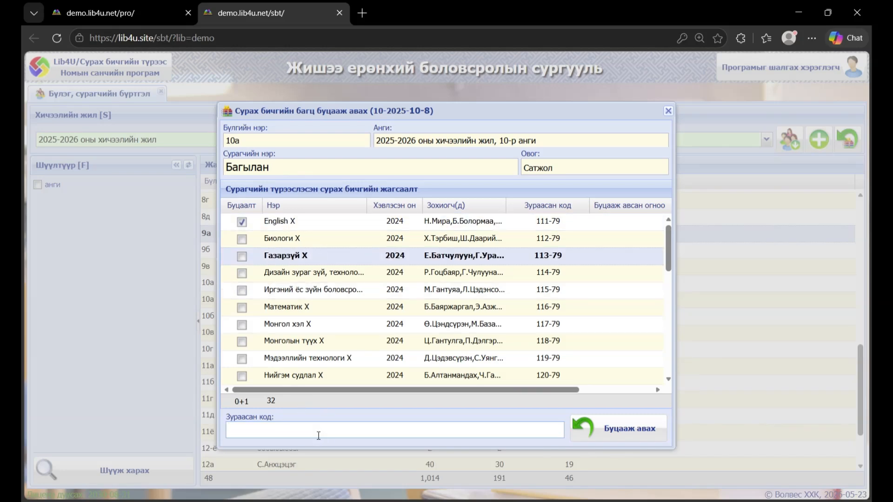
type("112-79")
key("Return")
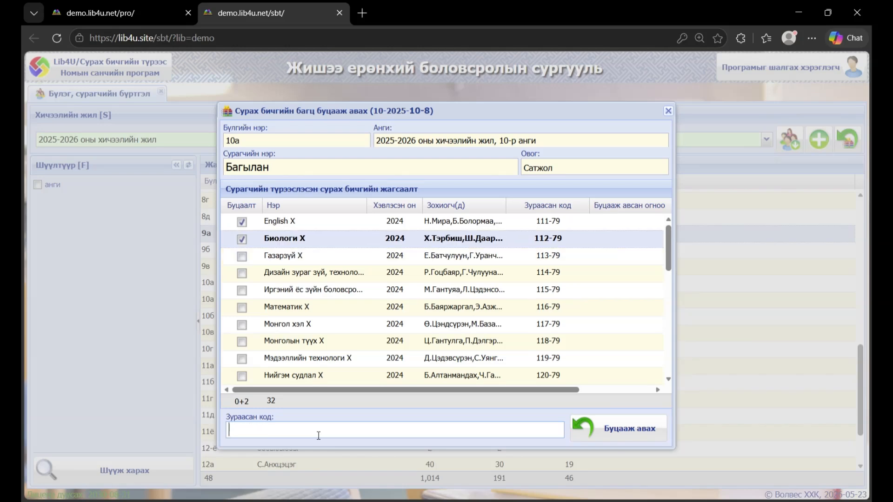
type("118-79")
key("Return")
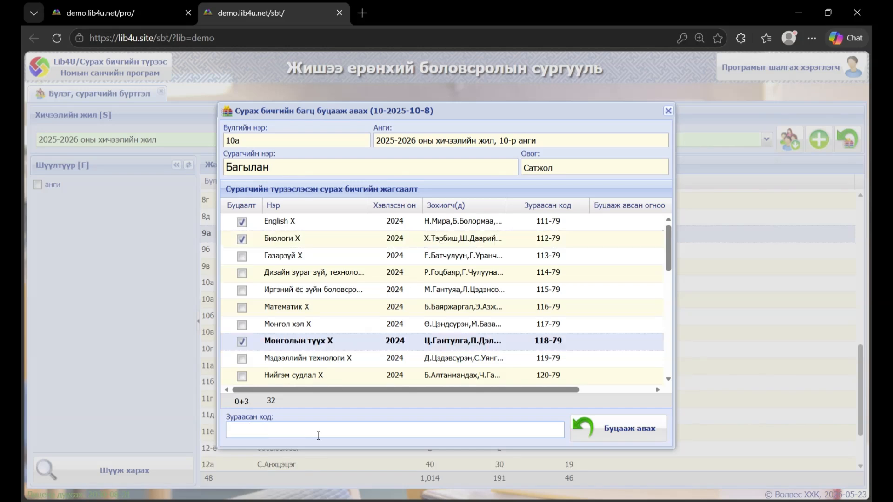
type("120-79")
key("Return")
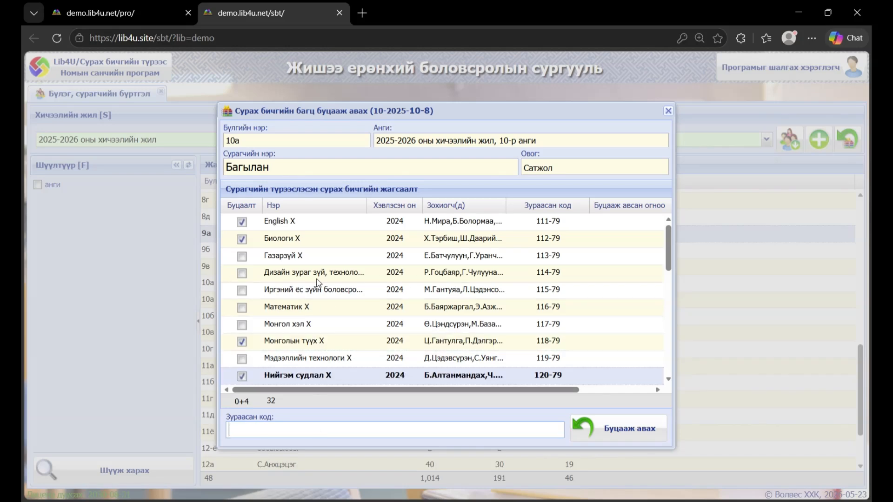
- Mark the 2024 books with barcodes 116-79 and 115-79 for return directly in the book list
scroll(318, 281, "down", 3)
scroll(314, 274, "up", 3)
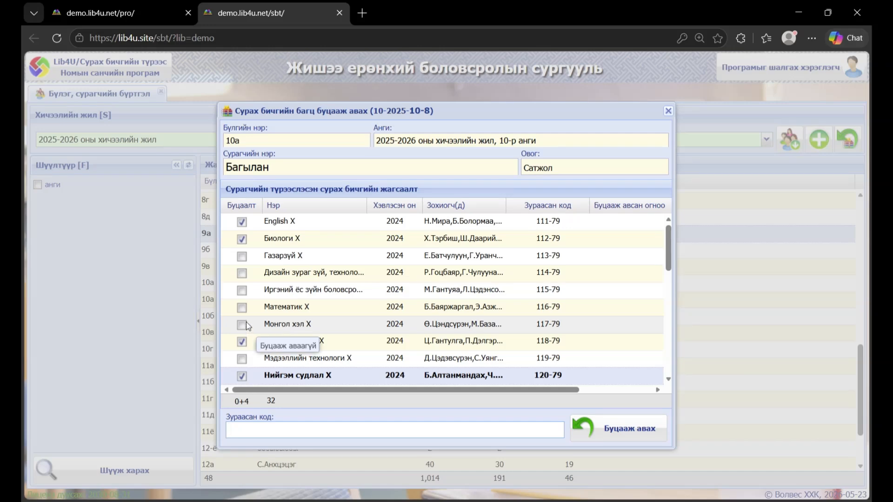
left_click(242, 307)
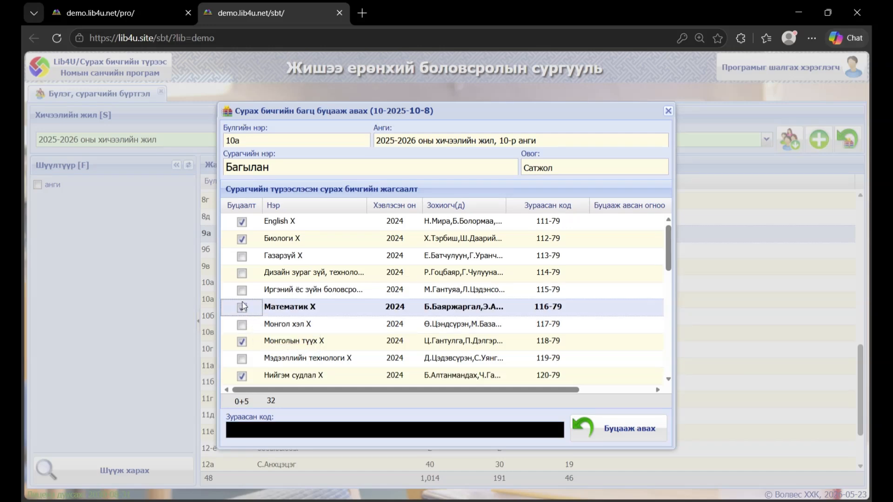
left_click(243, 291)
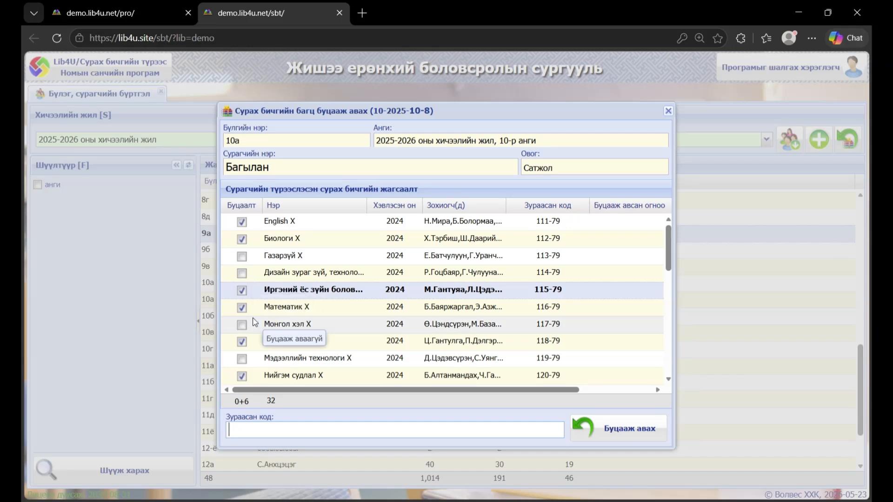
- Register the marked books of package 10-2025-10-8 as returned and close the package return window
scroll(259, 321, "down", 4)
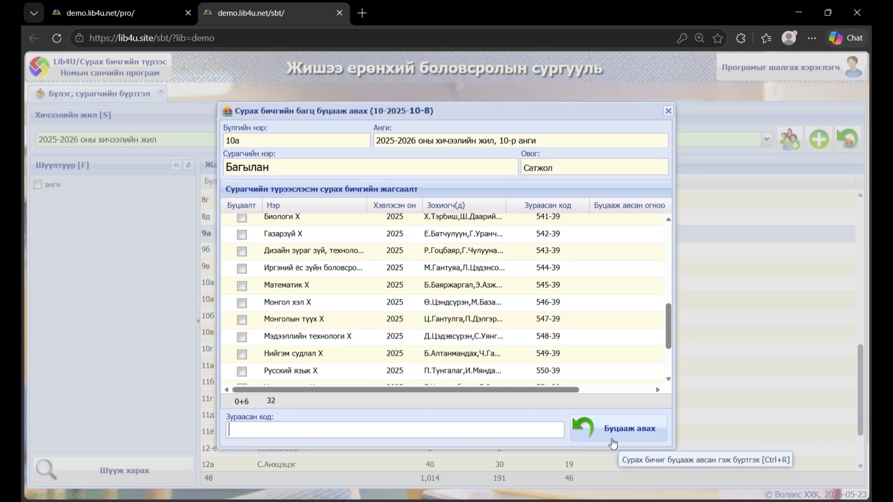
left_click(627, 430)
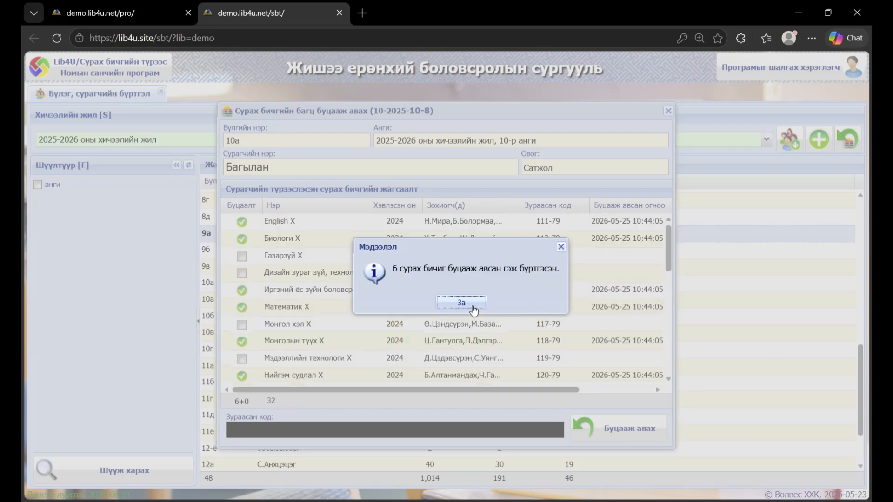
left_click(473, 308)
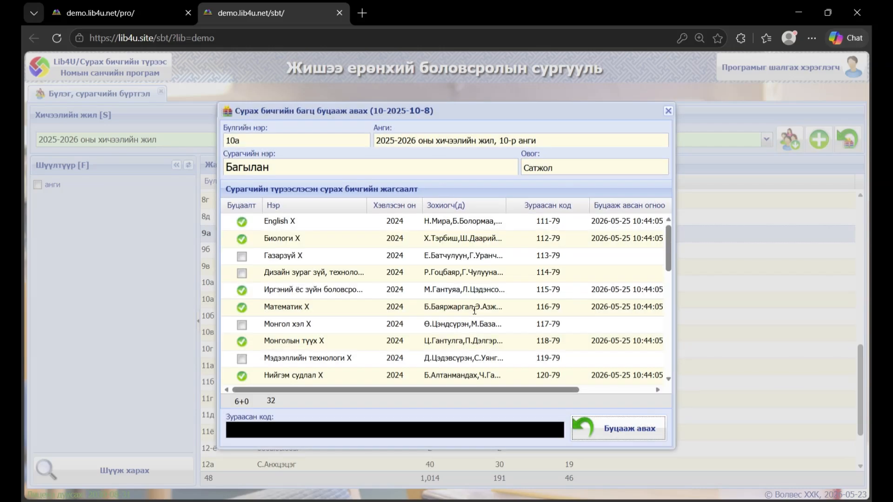
left_click(406, 437)
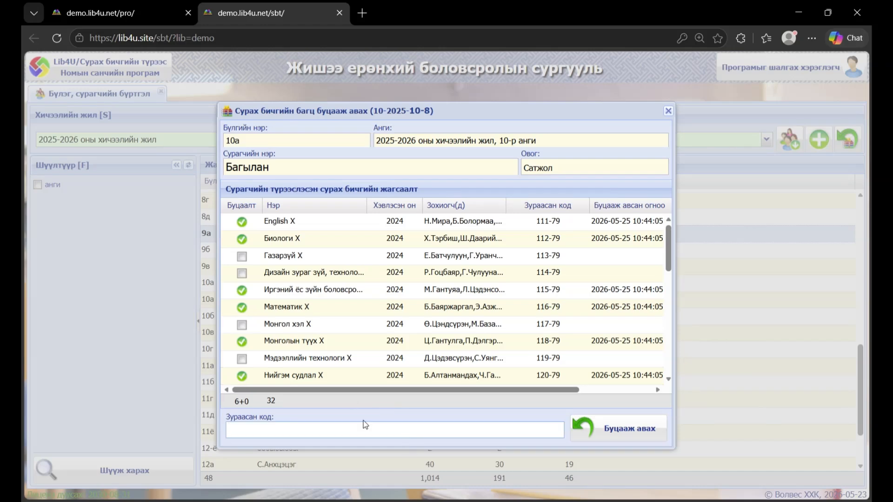
left_click(668, 111)
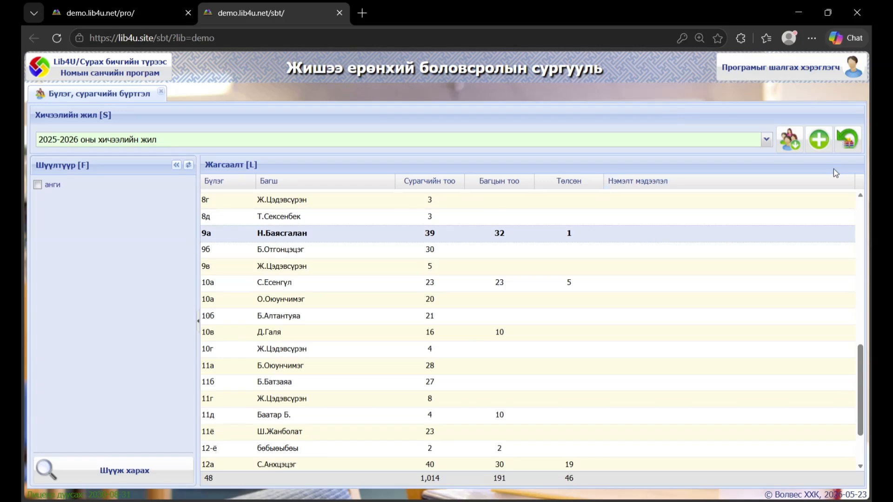
- Open the details of the 10а group that has 23 students and browse its student list
left_click(847, 139)
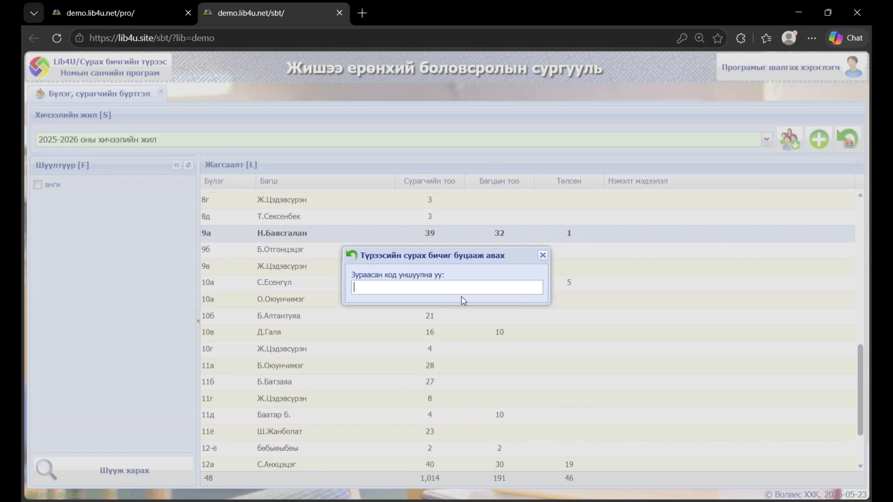
key("Escape")
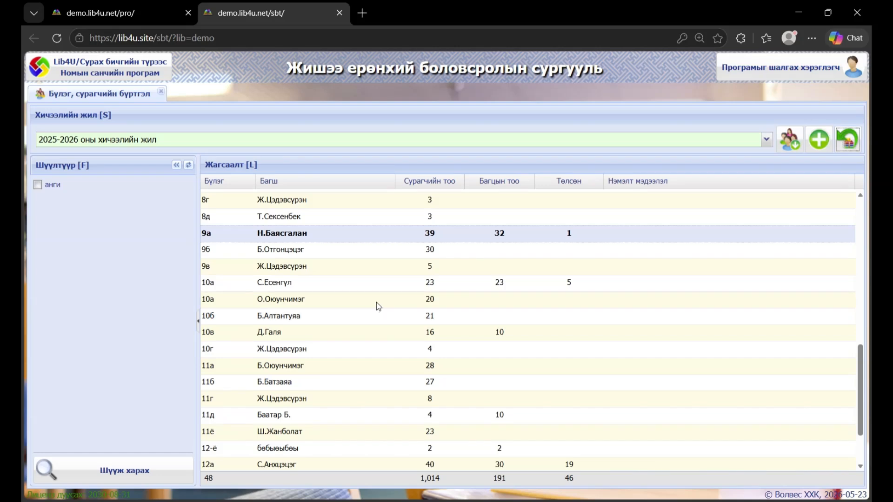
left_click(339, 282)
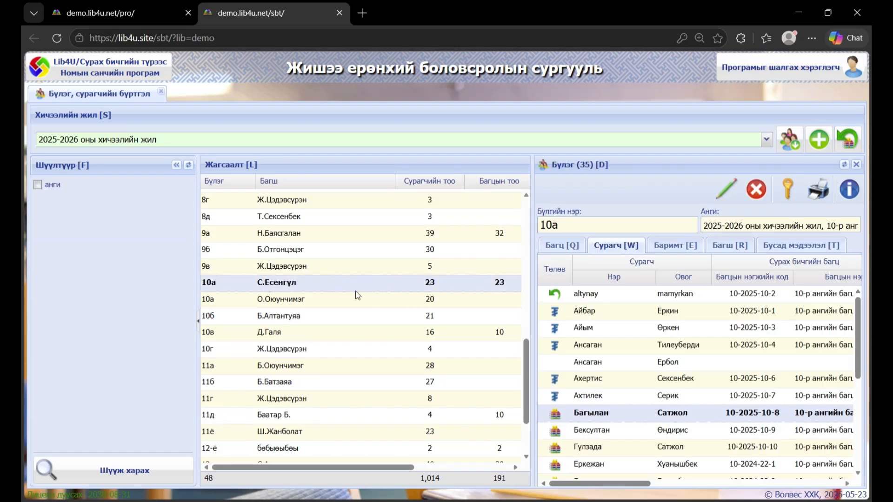
scroll(586, 374, "down", 5)
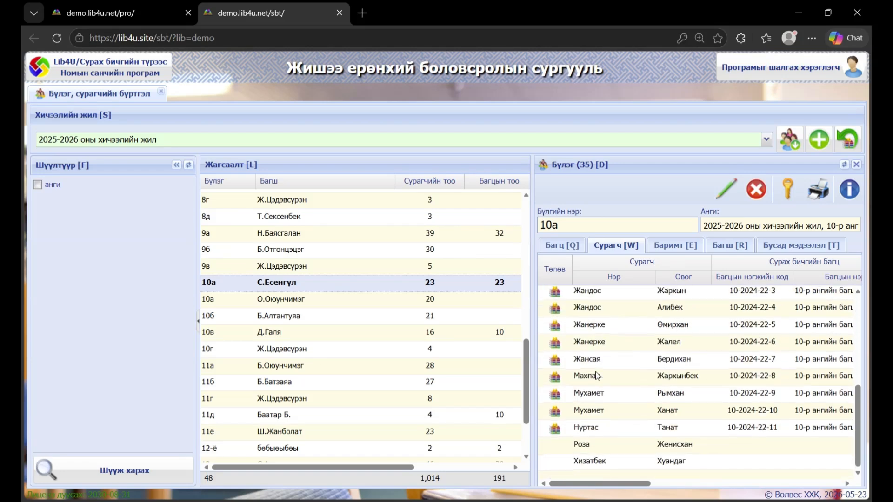
scroll(599, 375, "up", 5)
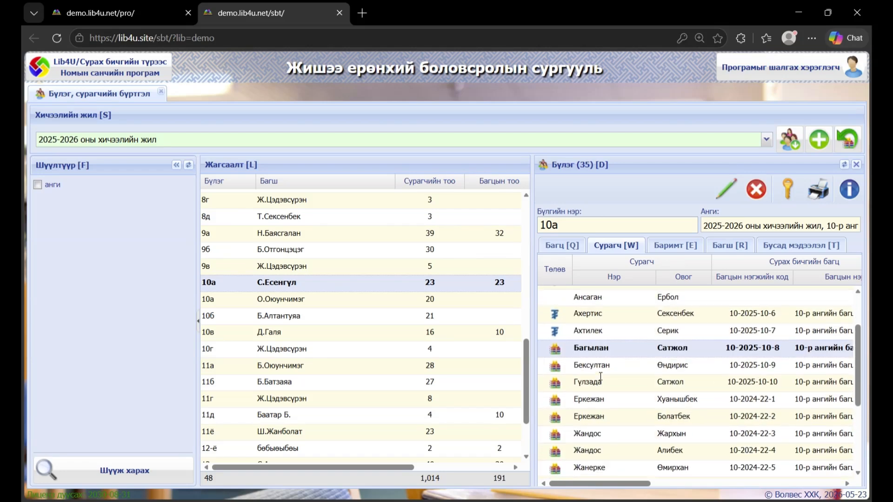
left_click(570, 253)
left_click(619, 250)
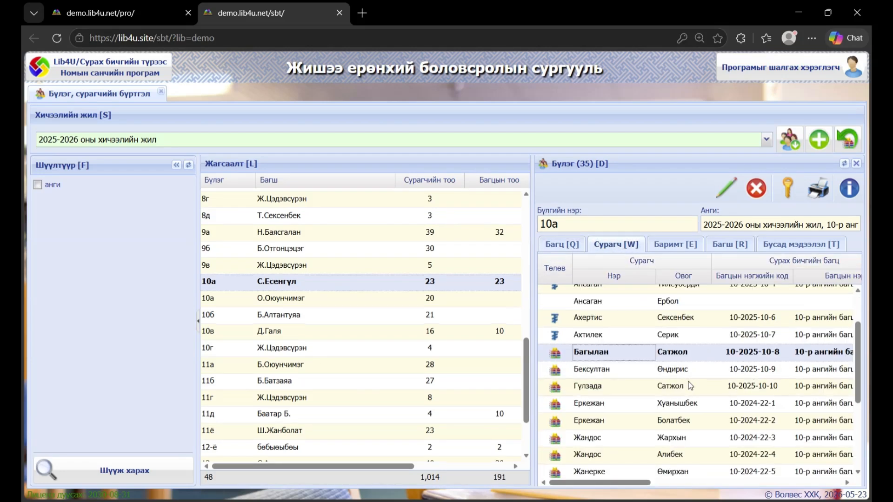
- Open the package return for the student holding package 10-2025-10-9 and look through the rented books
right_click(607, 371)
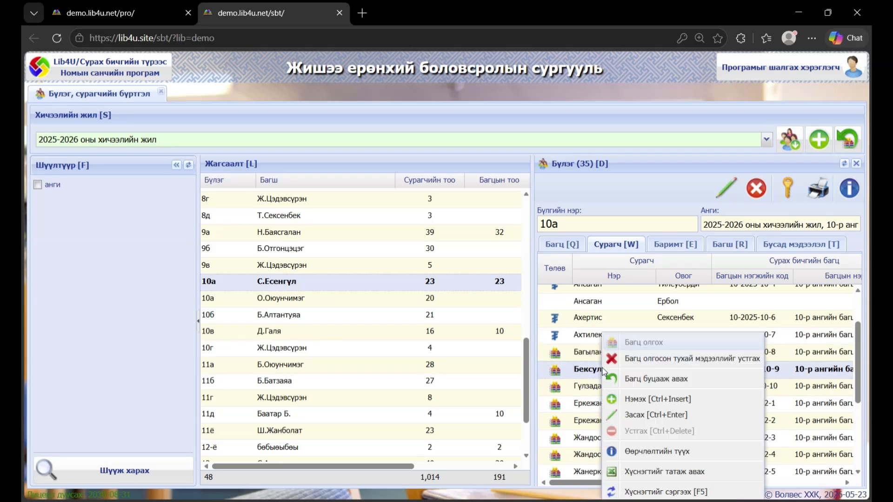
left_click(649, 379)
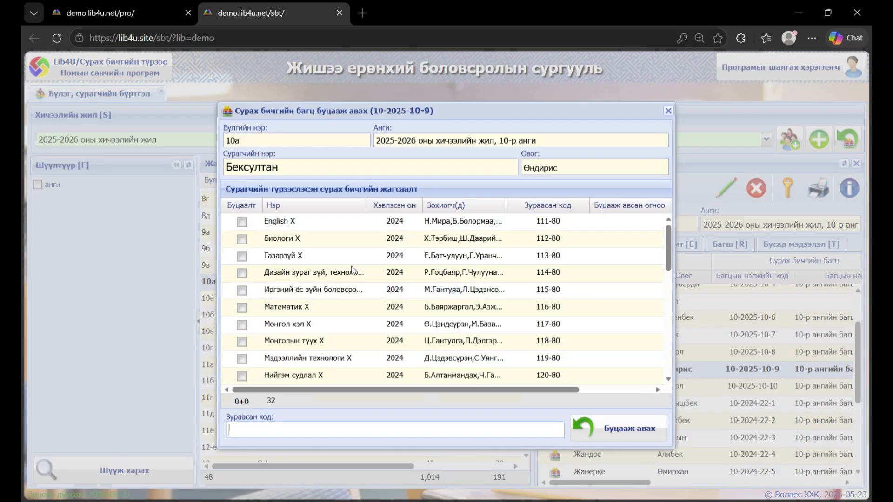
scroll(343, 274, "down", 3)
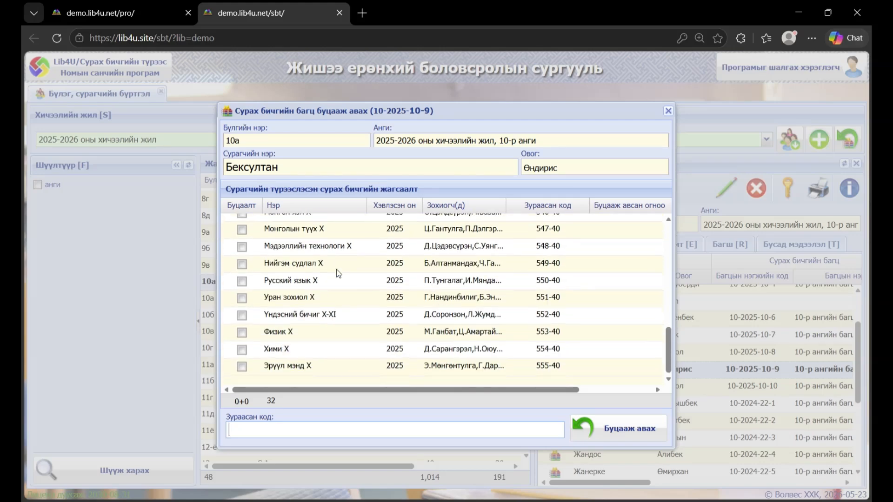
scroll(341, 273, "up", 1)
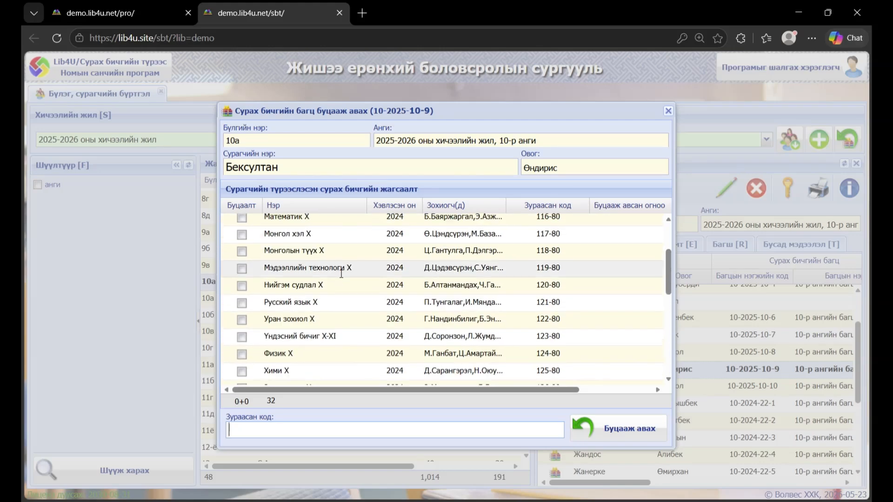
scroll(341, 273, "up", 2)
- Mark the 2024 books with barcodes 111-80, 112-80, 113-80, 114-80, 116-80 and 117-80 for return
left_click(242, 222)
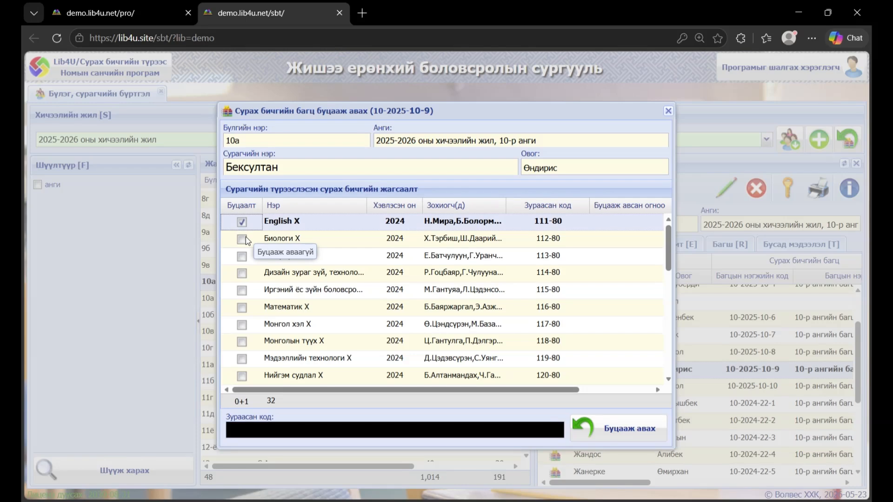
left_click(242, 238)
left_click(241, 256)
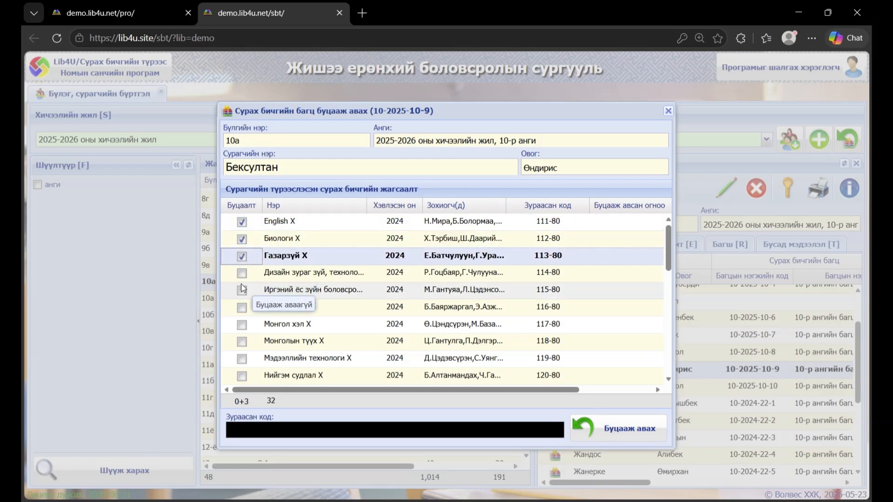
left_click(242, 273)
left_click(242, 307)
left_click(242, 325)
- Mark the 2024 books Үндэсний бичиг X-XI (123-80) and Физик X (124-80) for return
scroll(255, 344, "down", 3)
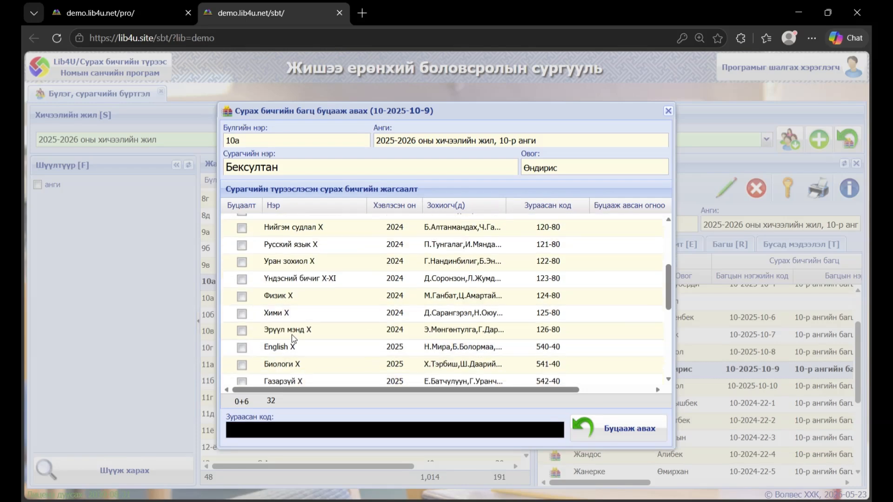
left_click(242, 279)
left_click(242, 296)
scroll(253, 311, "up", 3)
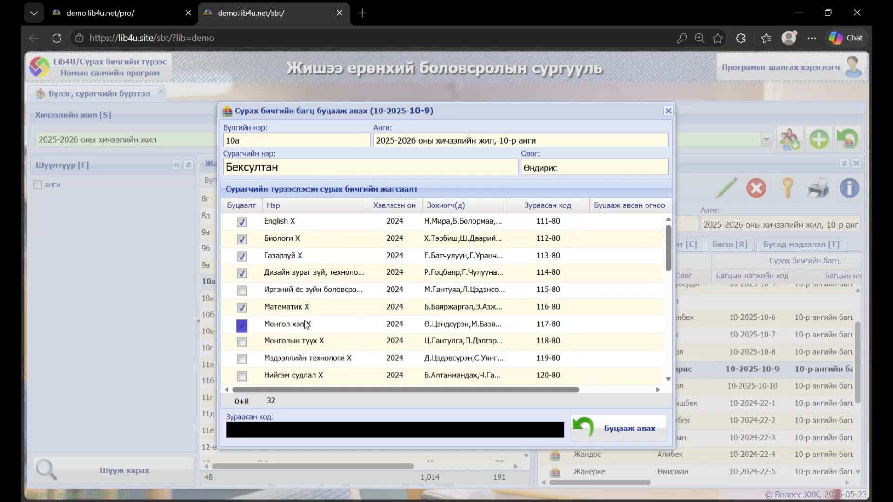
- Register the marked books of package 10-2025-10-9 as returned and ready the barcode field for another entry
scroll(344, 361, "down", 6)
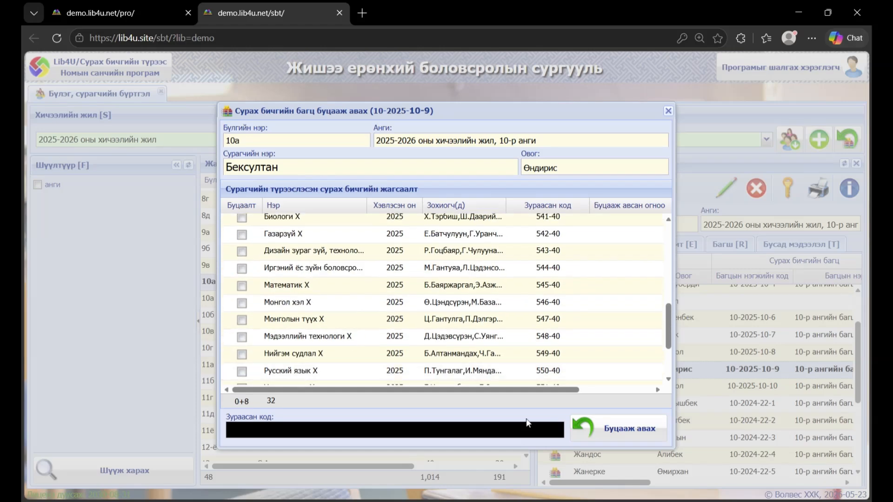
left_click(620, 433)
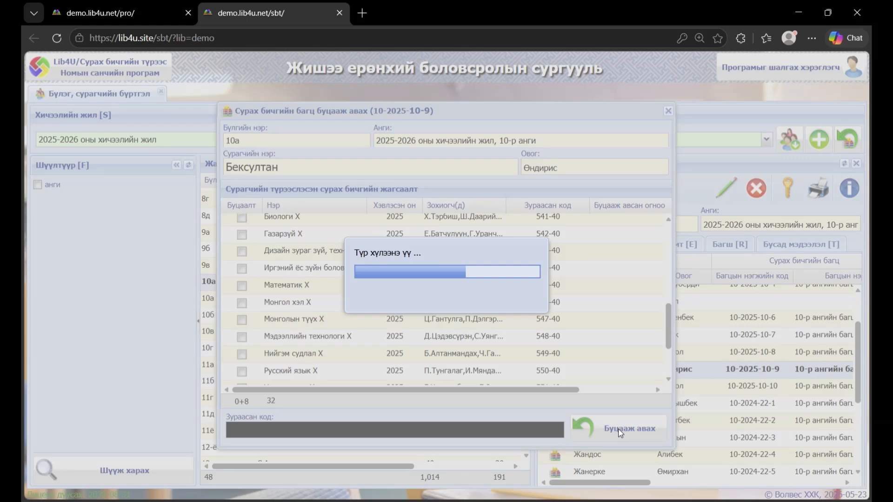
left_click(481, 308)
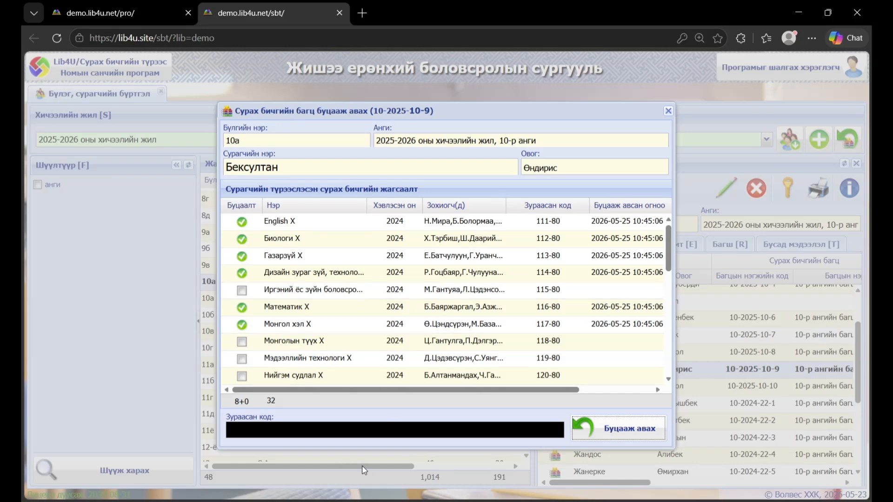
left_click(343, 437)
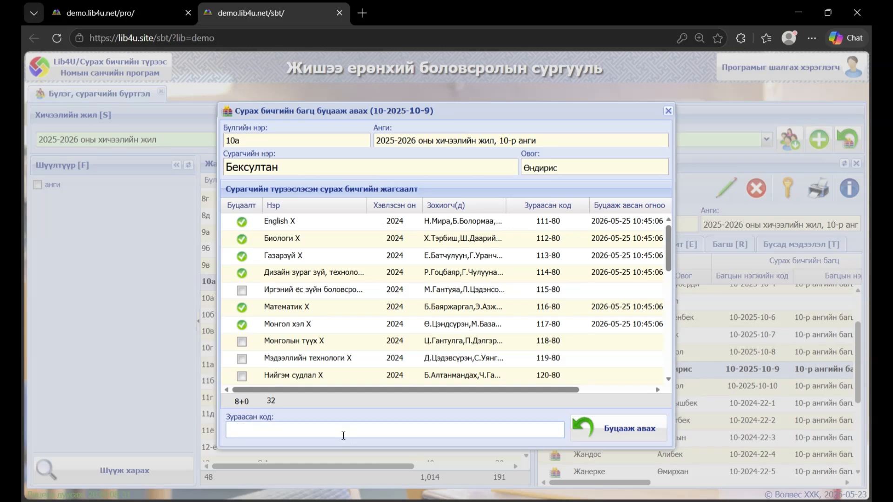
- Mark the 2024 books with barcodes 115-80, 118-80, 125-80 and 126-80 for return
left_click(295, 291)
left_click(241, 291)
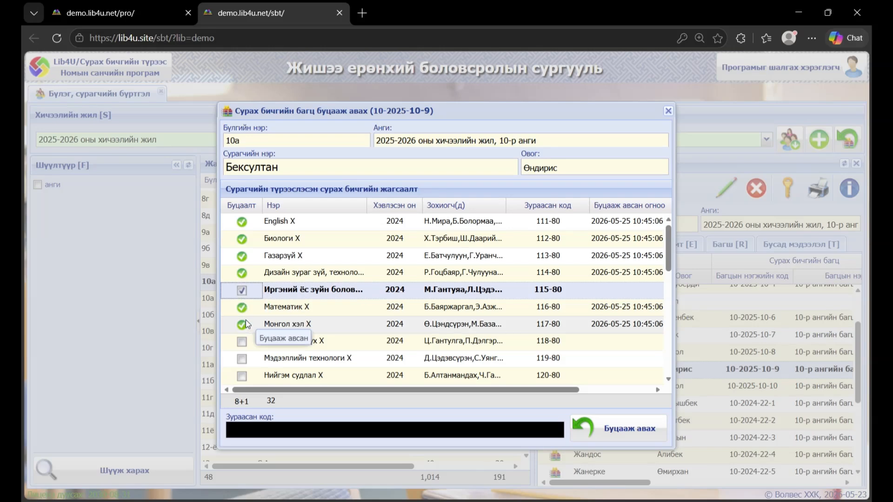
left_click(241, 341)
scroll(279, 358, "down", 3)
left_click(241, 313)
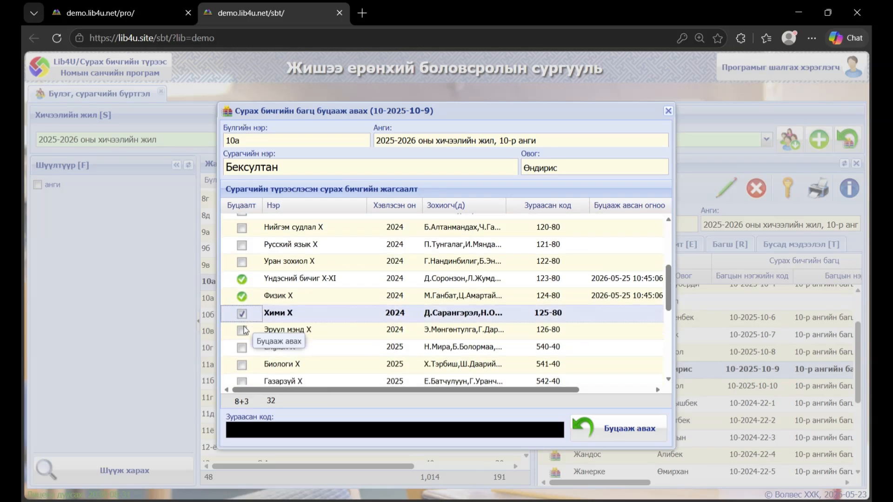
left_click(241, 330)
- Register the marked 2024 books of package 10-2025-10-9 as returned and acknowledge the notice
scroll(303, 344, "up", 3)
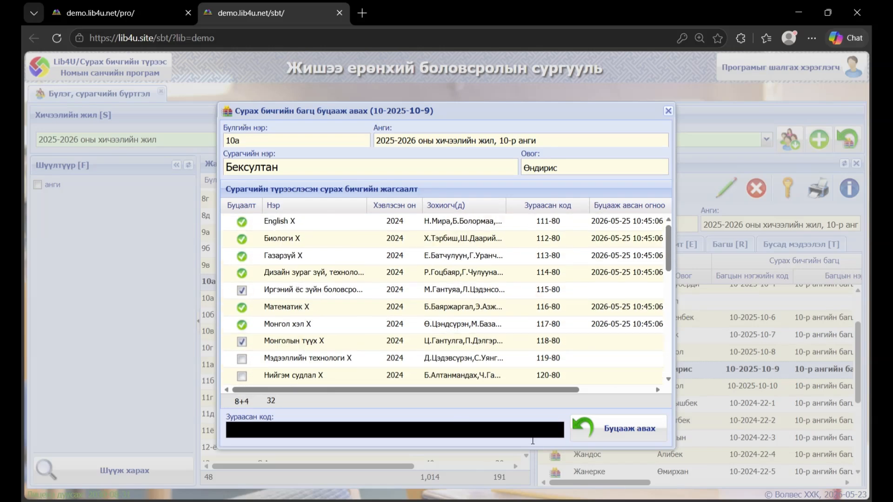
left_click(624, 427)
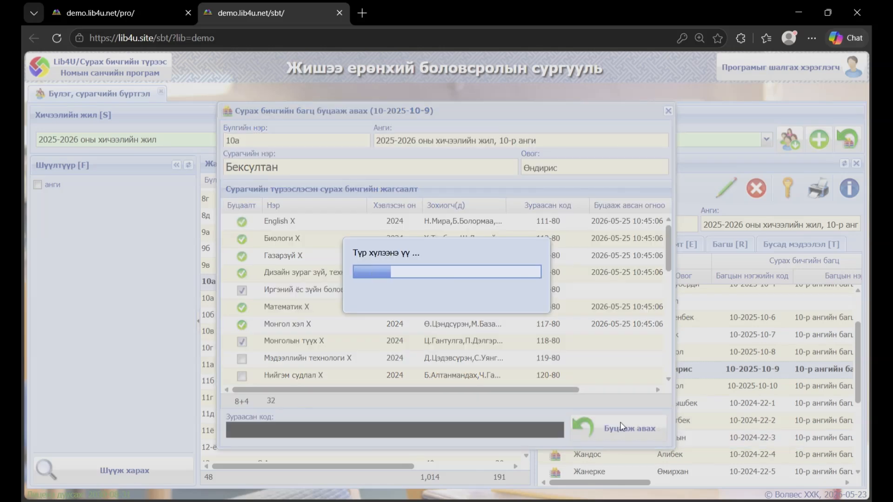
left_click(458, 303)
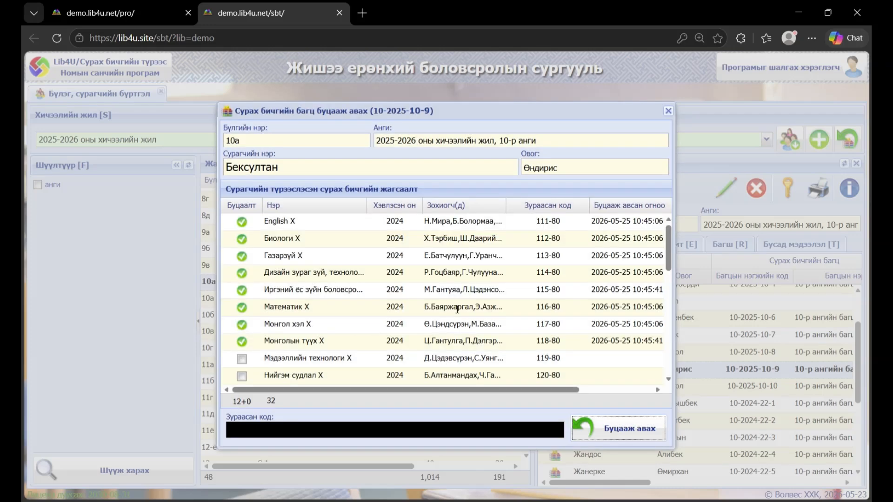
- Look through the package's book list to check which books have a return date and which are still out
left_click(280, 324)
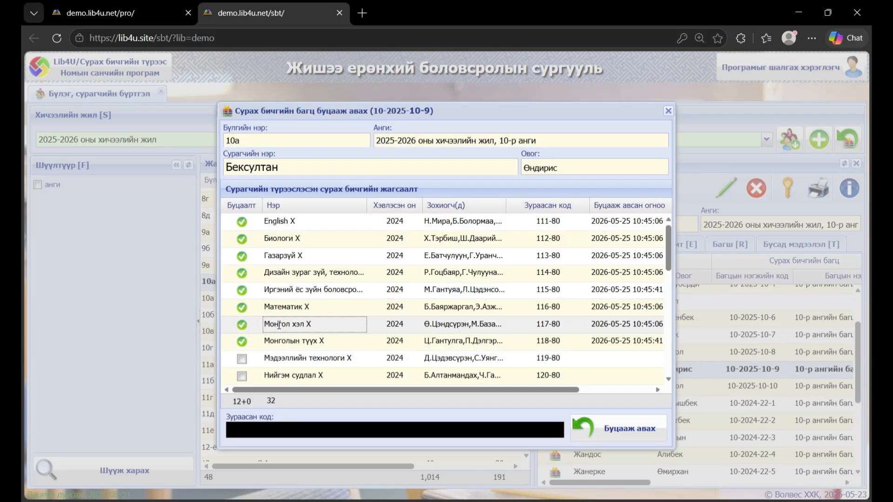
scroll(280, 323, "down", 5)
scroll(279, 325, "up", 5)
scroll(279, 325, "up", 1)
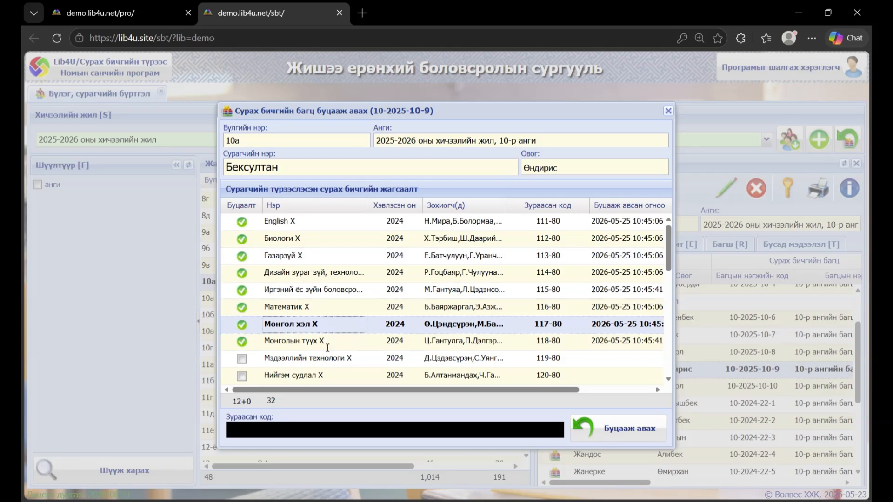
scroll(327, 348, "down", 3)
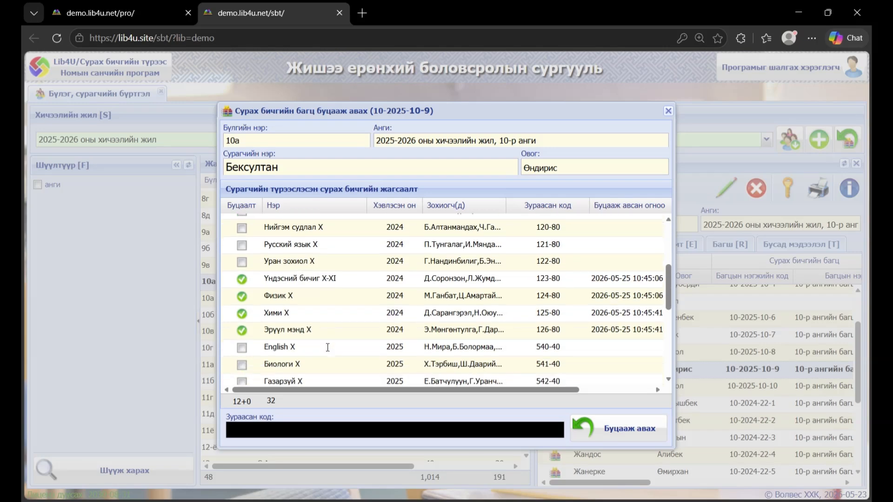
left_click(306, 279)
scroll(319, 312, "up", 3)
scroll(251, 286, "down", 3)
- Mark the 2024 books 120-80 and 121-80 and the 2025 books 540-40, 541-40, 543-40 and 544-40 for return
left_click(286, 249)
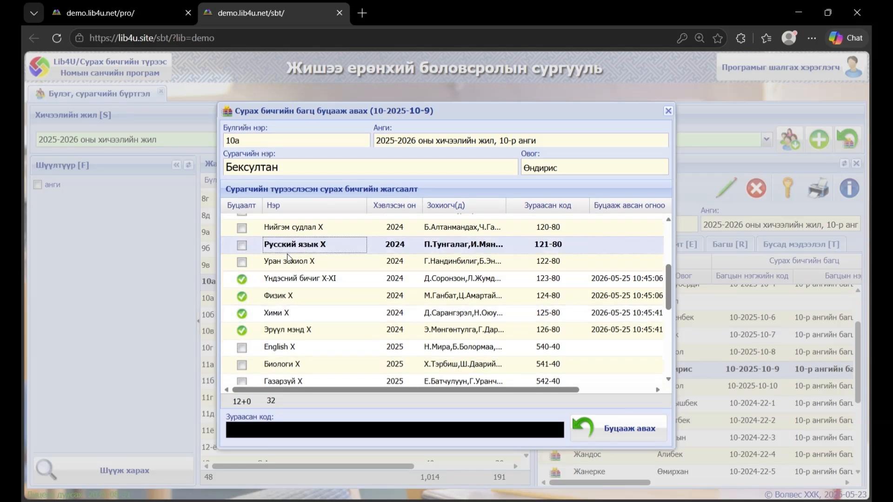
left_click(241, 229)
left_click(241, 246)
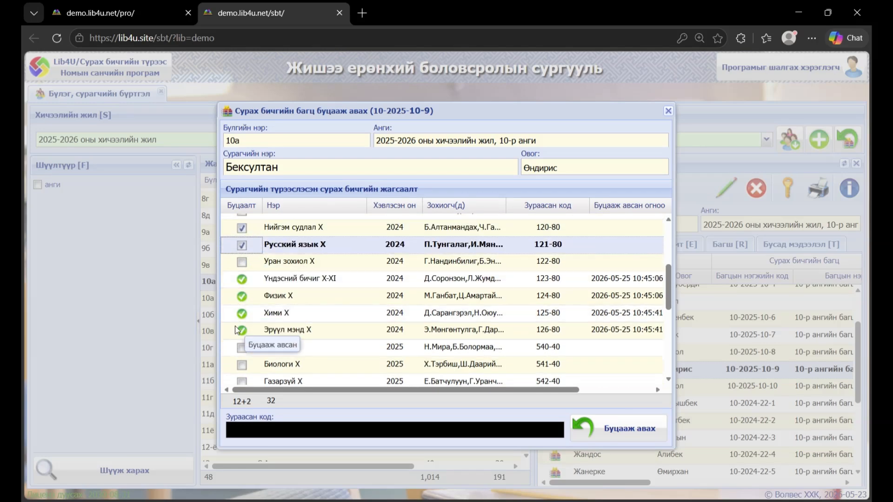
left_click(242, 347)
left_click(242, 364)
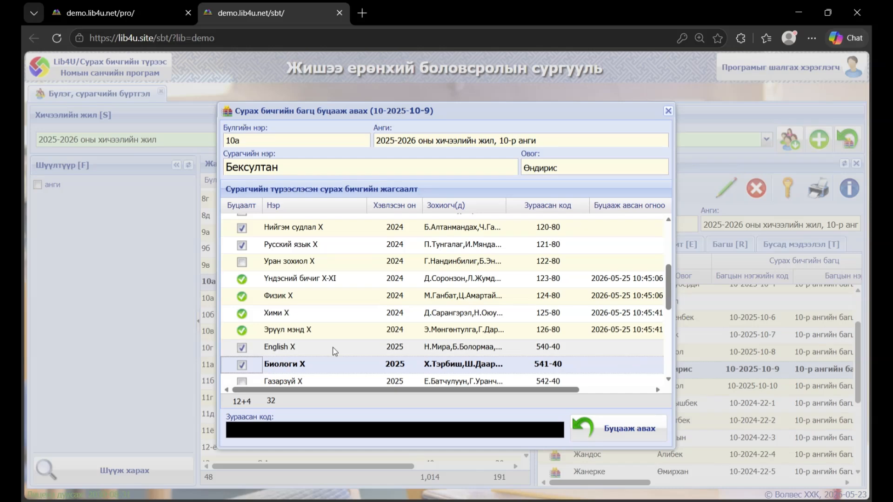
scroll(319, 343, "down", 3)
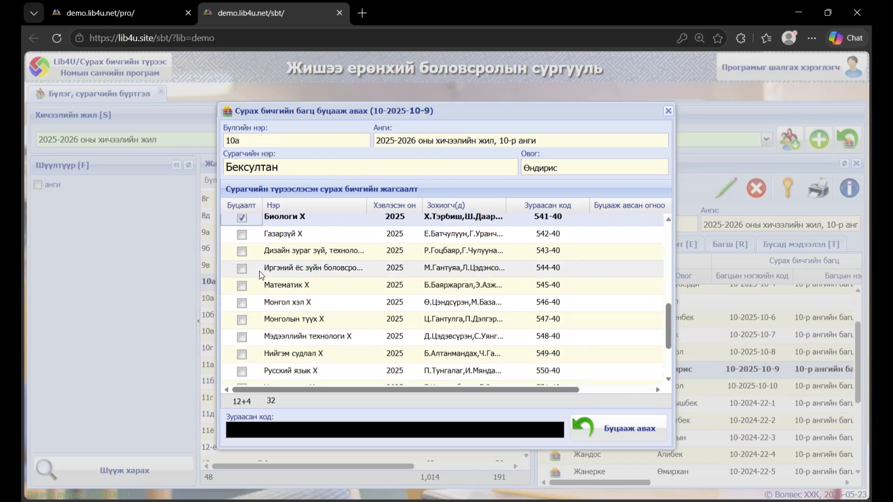
left_click(241, 251)
left_click(242, 271)
- Review and register the marked 2024 and 2025 books as returned, acknowledge the notice and close the package return window
scroll(302, 312, "up", 3)
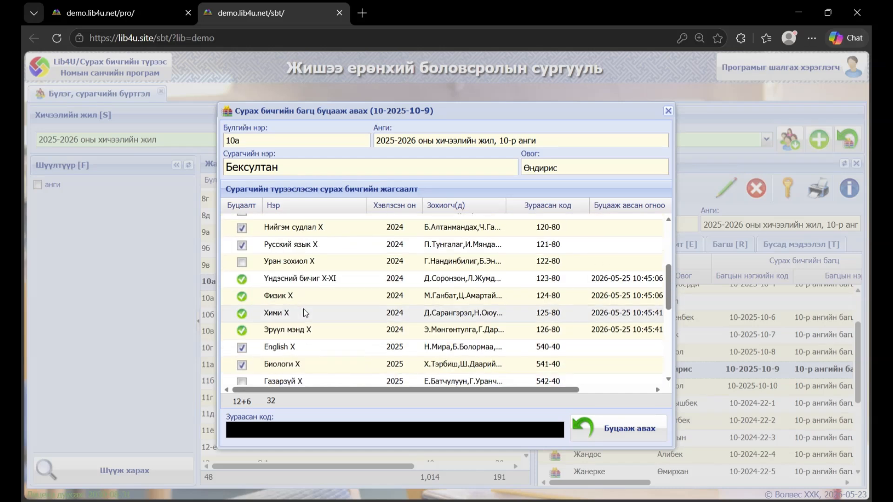
scroll(306, 312, "up", 1)
scroll(306, 313, "down", 3)
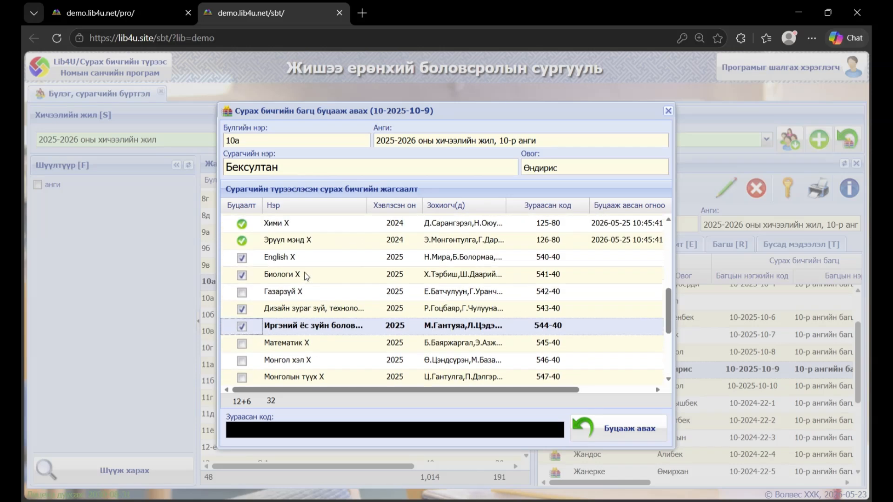
left_click(637, 428)
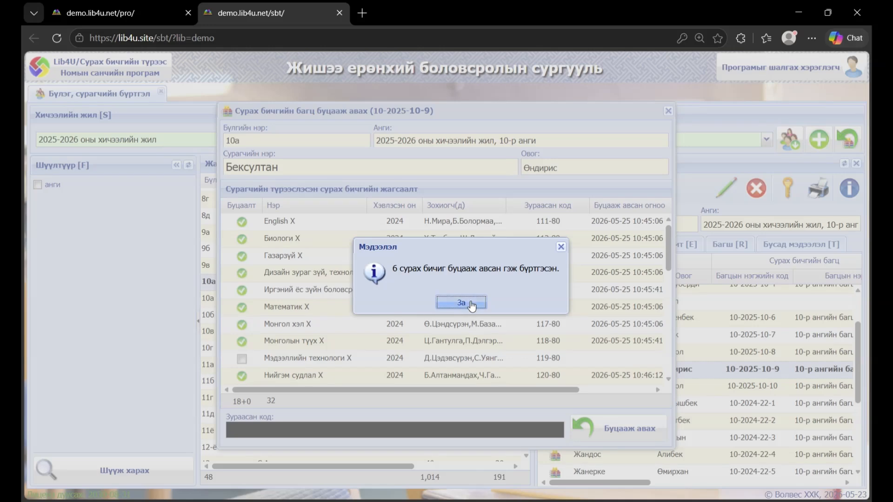
left_click(471, 308)
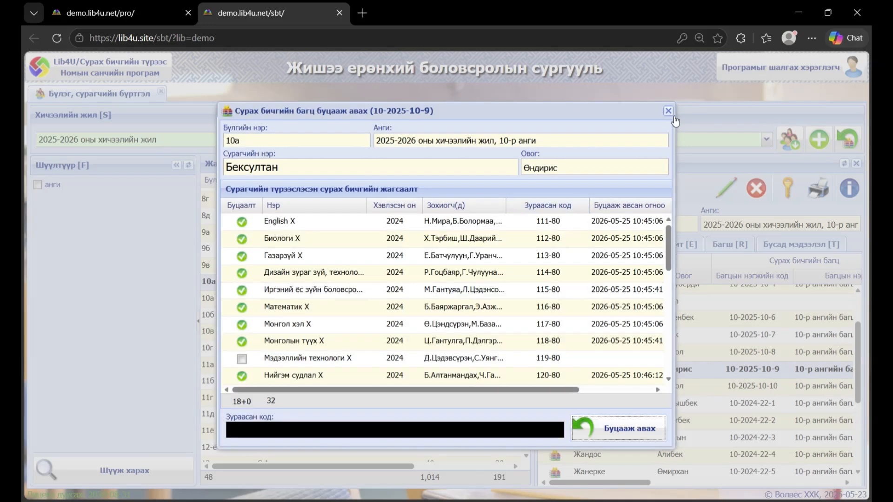
left_click(668, 110)
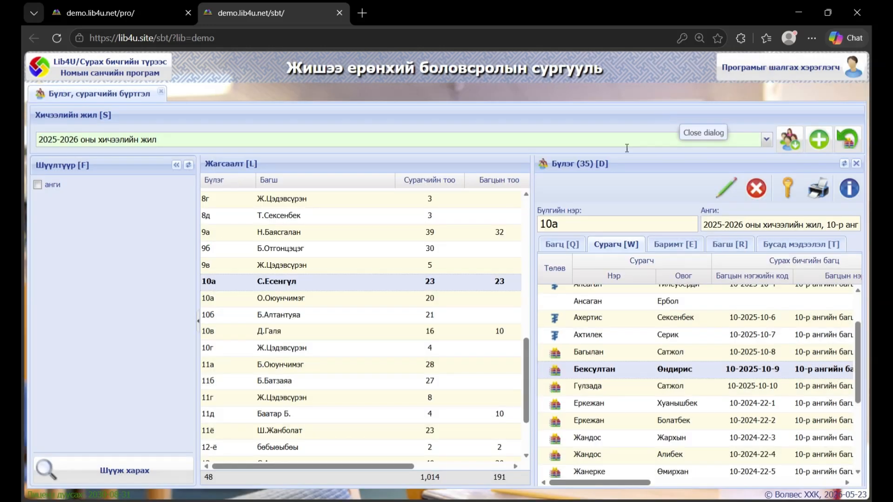